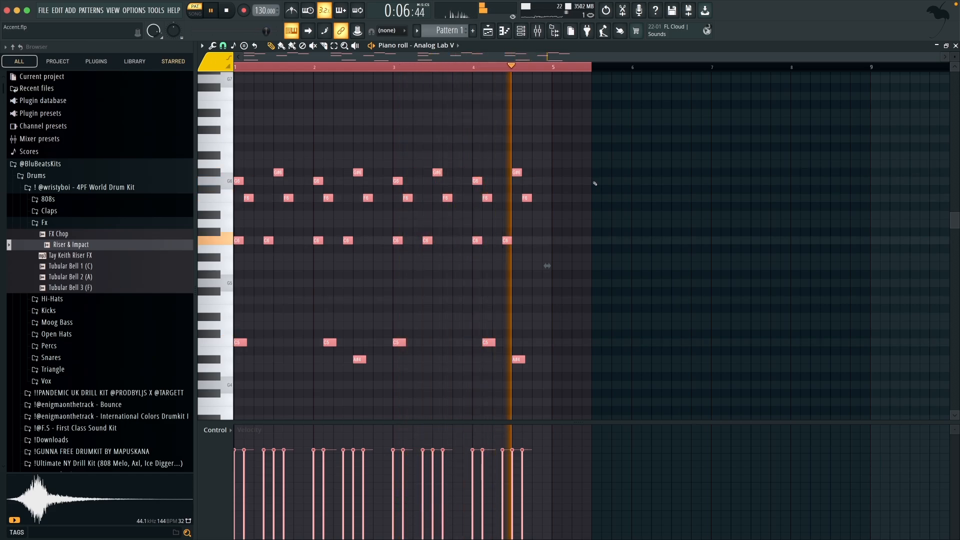
# Step: Enable the HalfTime and Portal effects on mixer Insert 1 and audition the Analog Lab V melody
pyautogui.press('space')
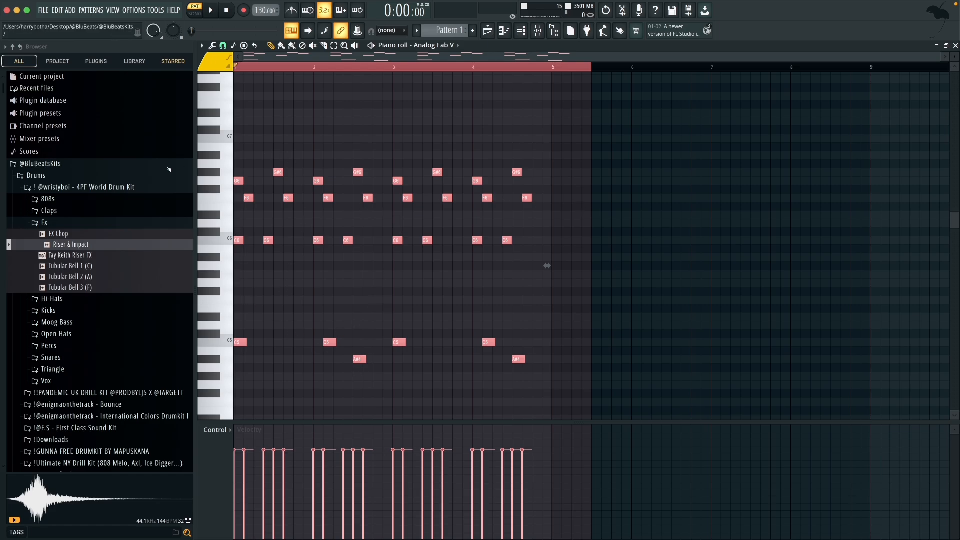
pyautogui.press('F9')
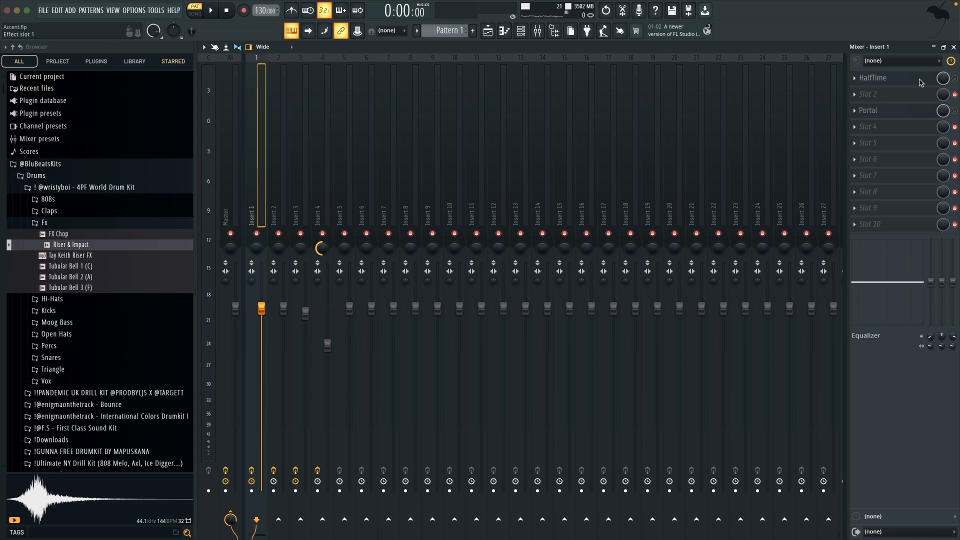
pyautogui.click(895, 81)
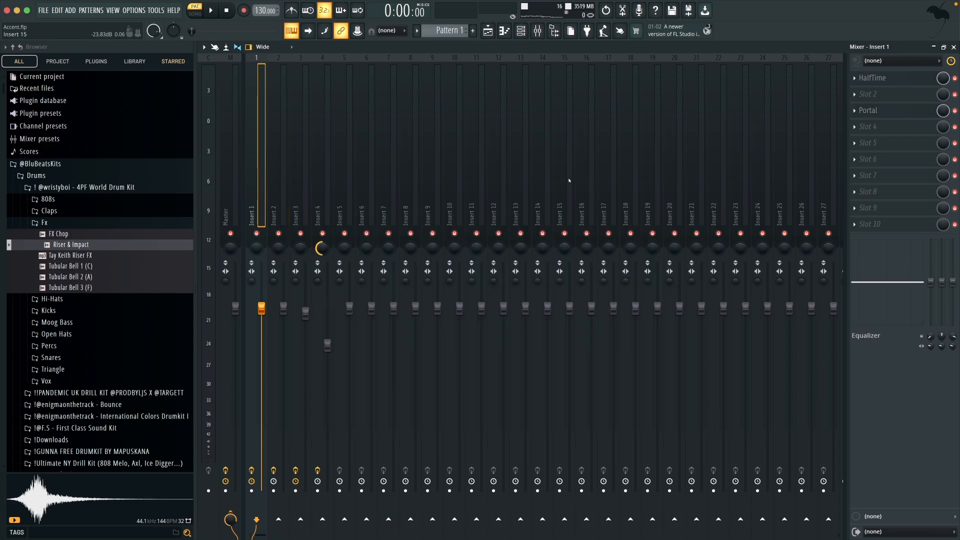
pyautogui.press('F7')
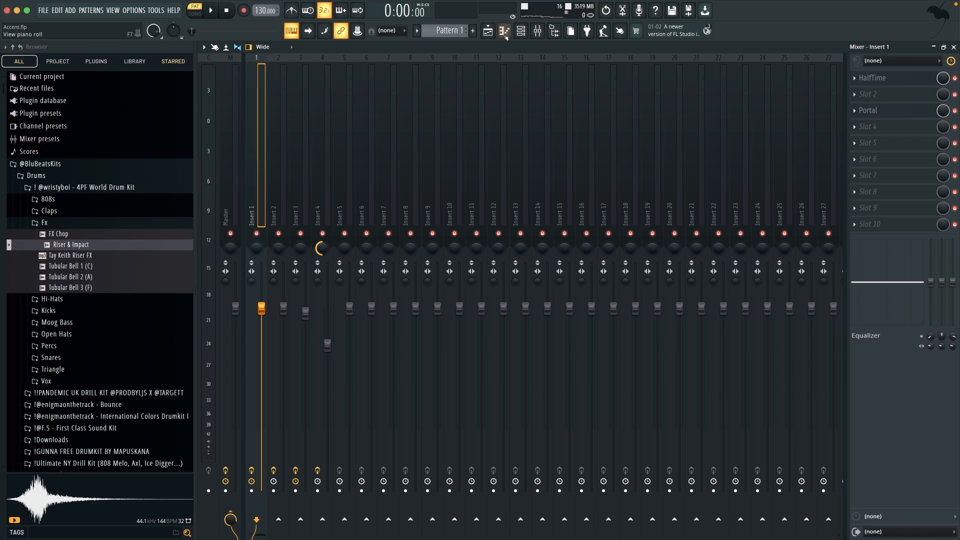
pyautogui.press('space')
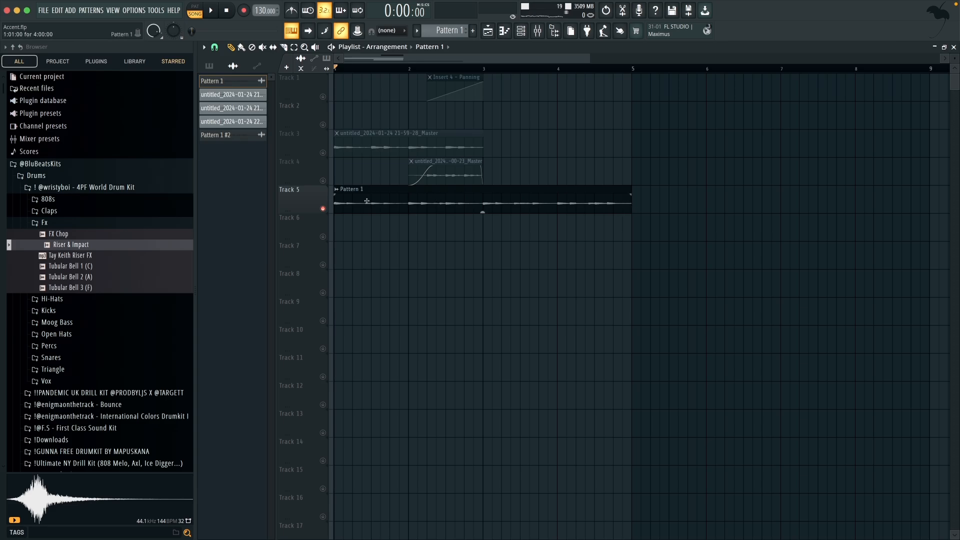
# Step: Shorten the Pattern 1 clip on Track 5 to end at bar 3, then select all clips and play the range
pyautogui.moveTo(631, 212); pyautogui.dragTo(481, 212)
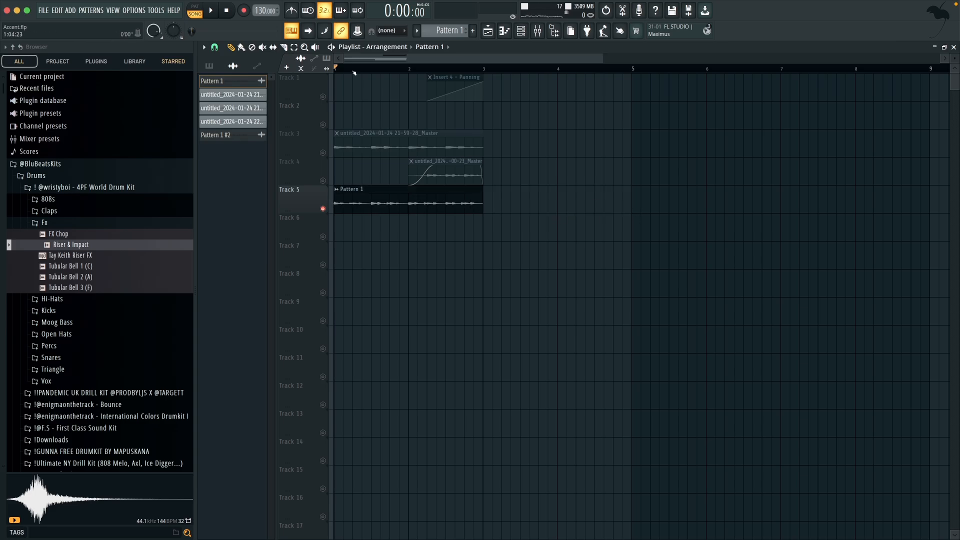
pyautogui.hotkey('ctrl', 'a')
pyautogui.press('space')
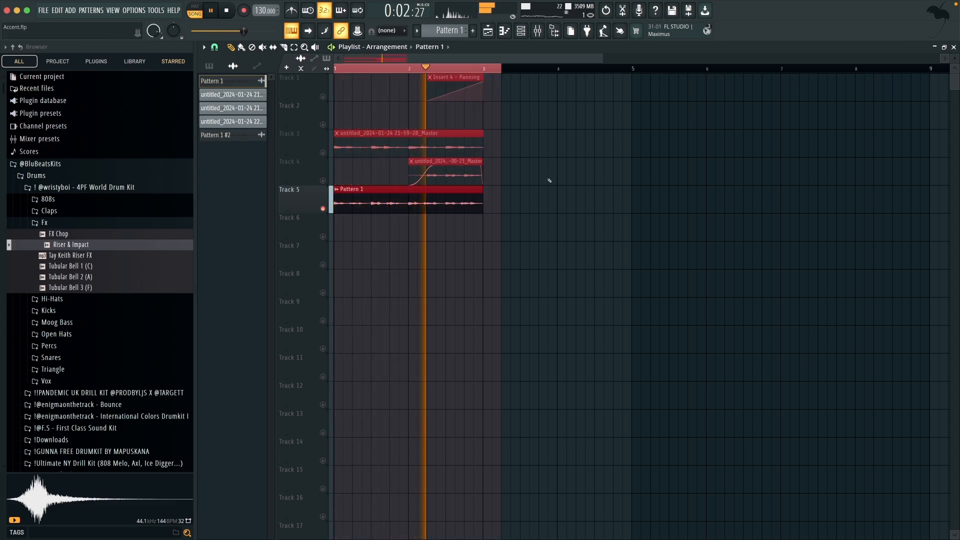
pyautogui.press('space')
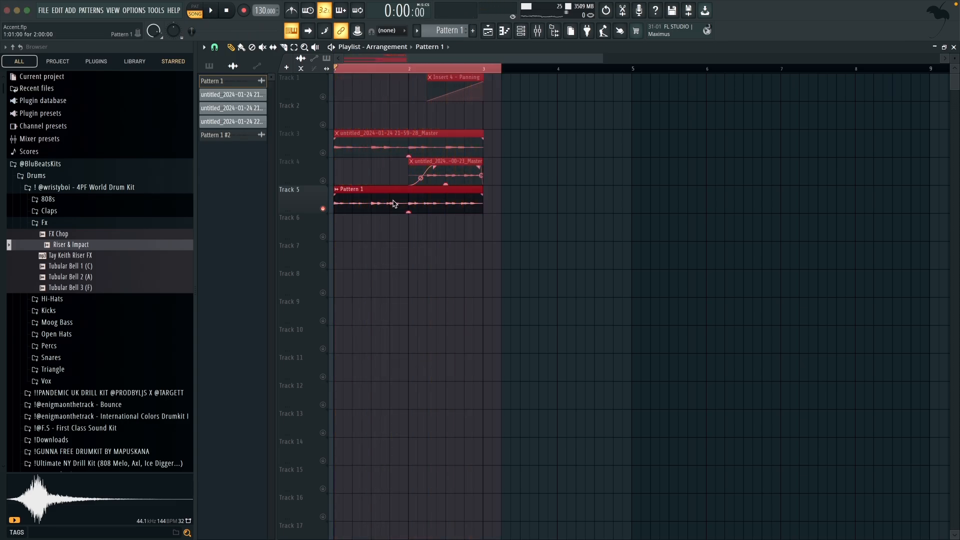
# Step: Examine the Pattern 1 clip's settings and the HalfTime effect on mixer Insert 2, then play the clip in the playlist
pyautogui.doubleClick(357, 205)
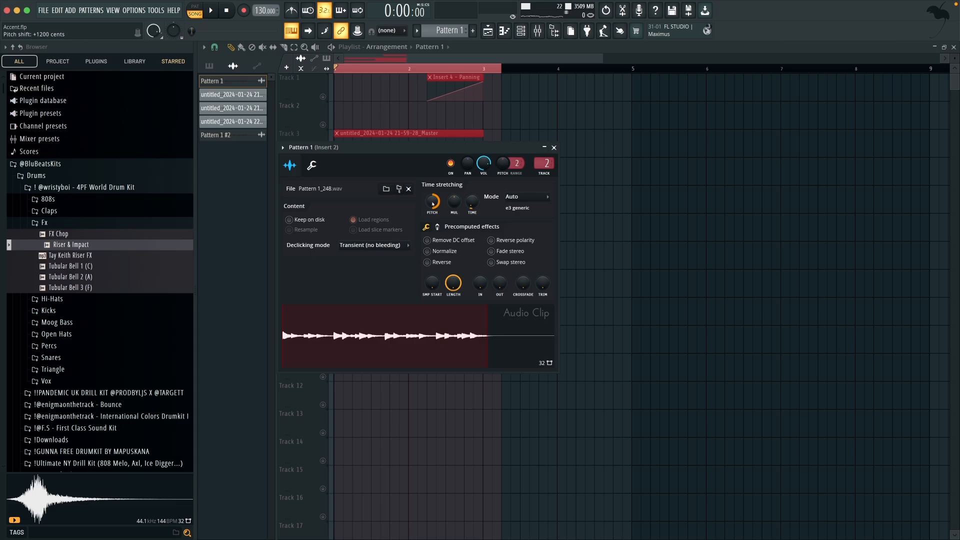
pyautogui.doubleClick(544, 163)
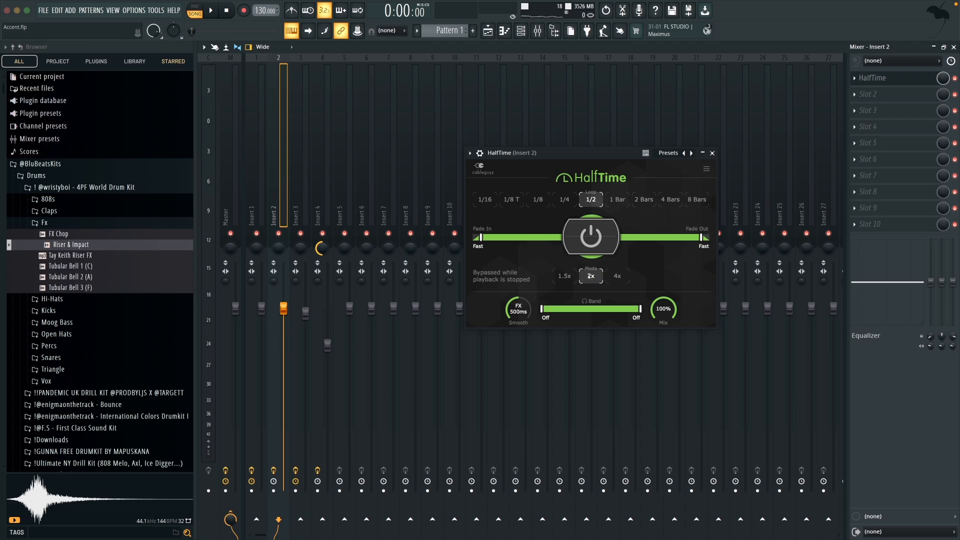
pyautogui.press('F5')
pyautogui.press('space')
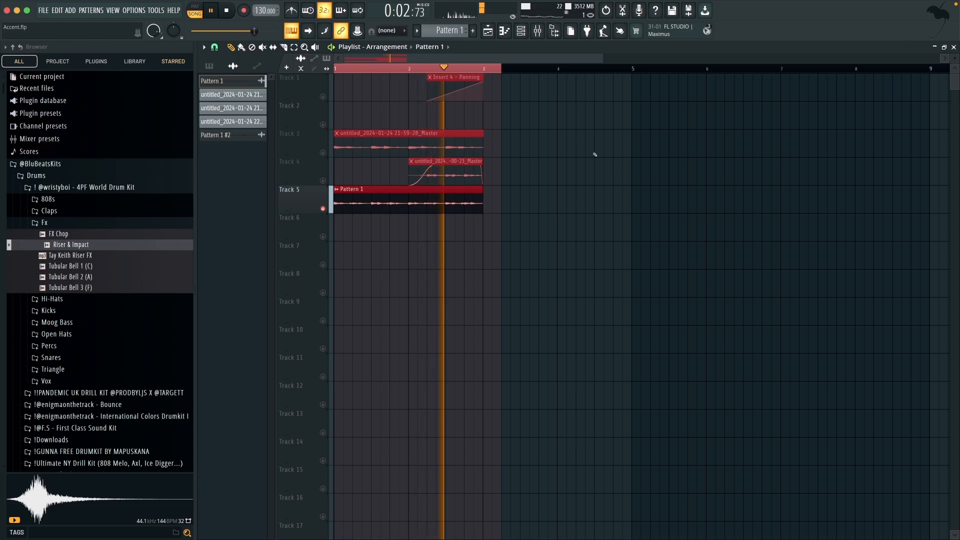
pyautogui.press('space')
# Step: Remove the Pattern 1 clip from Track 5, unmute Track 3 and check the pitch shift of its audio clip
pyautogui.click(372, 143)
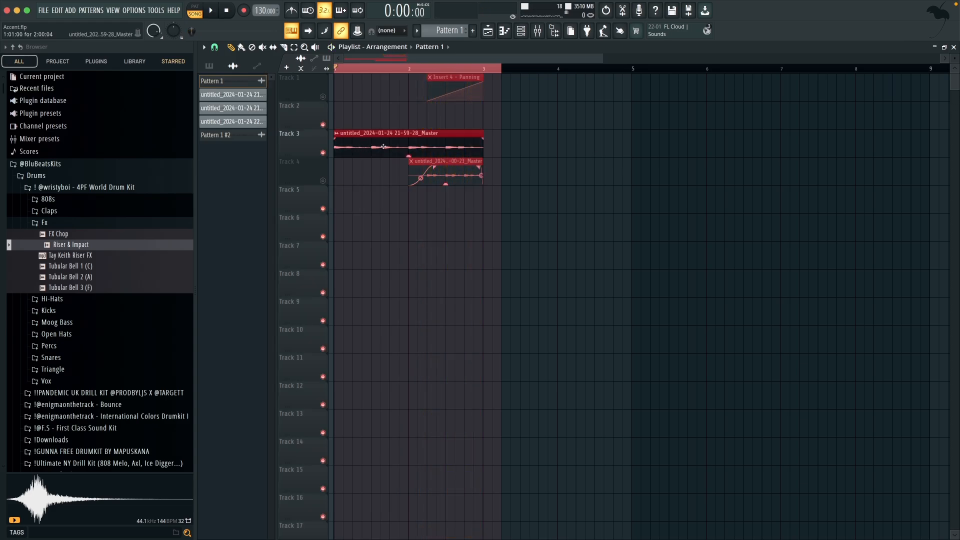
pyautogui.doubleClick(359, 141)
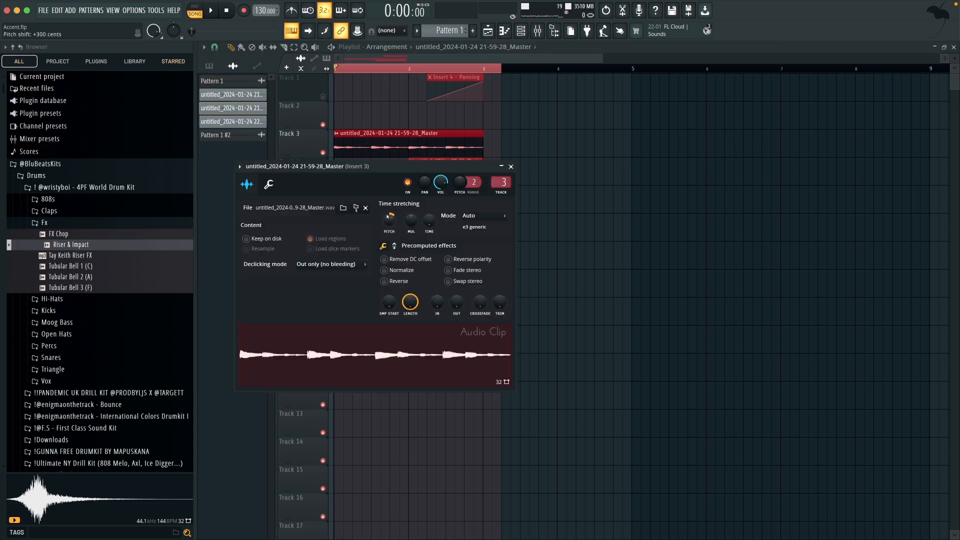
pyautogui.click(511, 166)
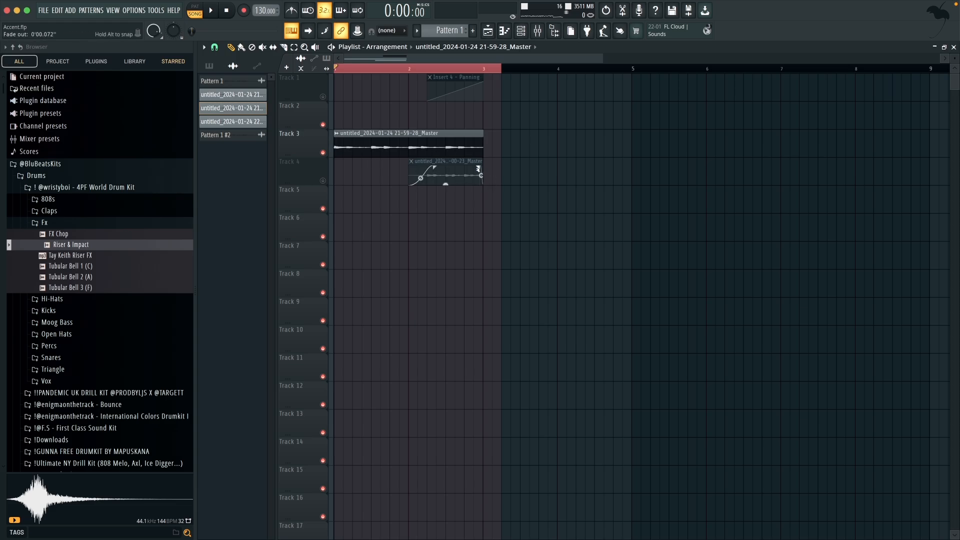
# Step: Unmute Track 4 and play its audio clip together with the one on Track 3
pyautogui.click(323, 180)
pyautogui.press('space')
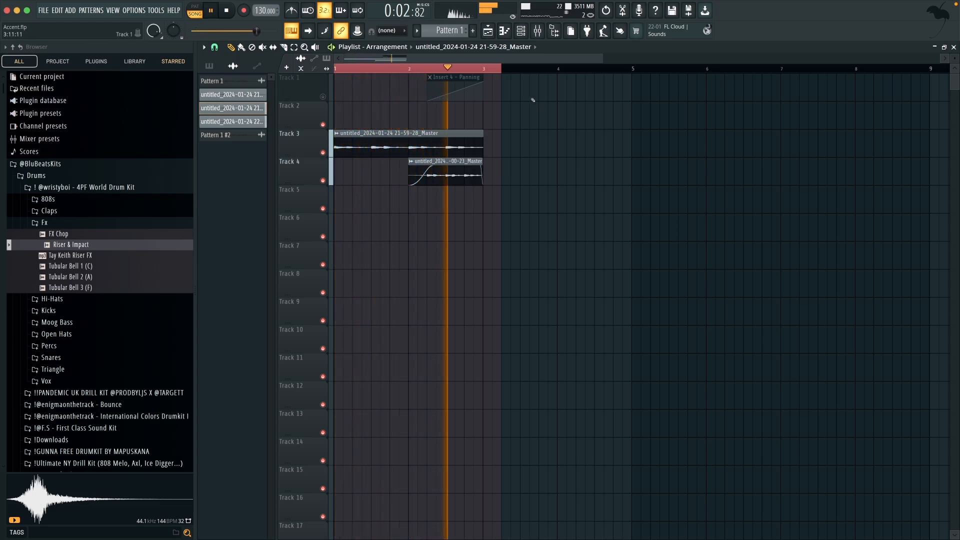
pyautogui.press('space')
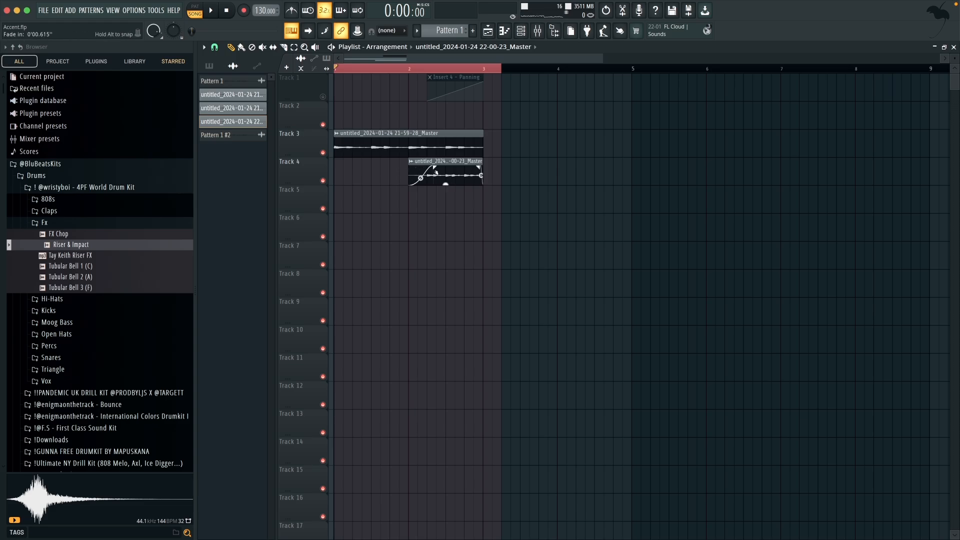
# Step: Examine the Fruity Reeverb 2 and Fruity Chorus effects and the panning automation options on mixer Insert 4
pyautogui.press('F9')
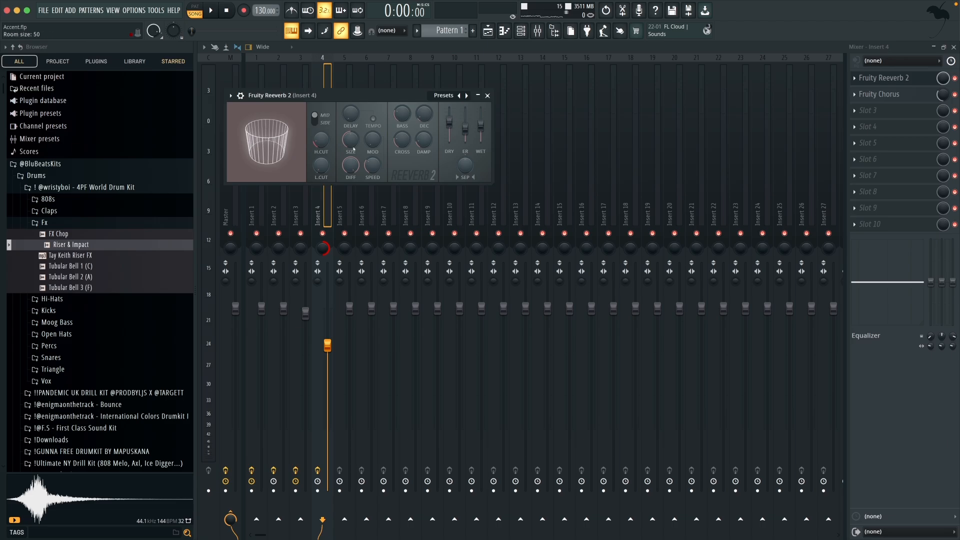
pyautogui.click(878, 94)
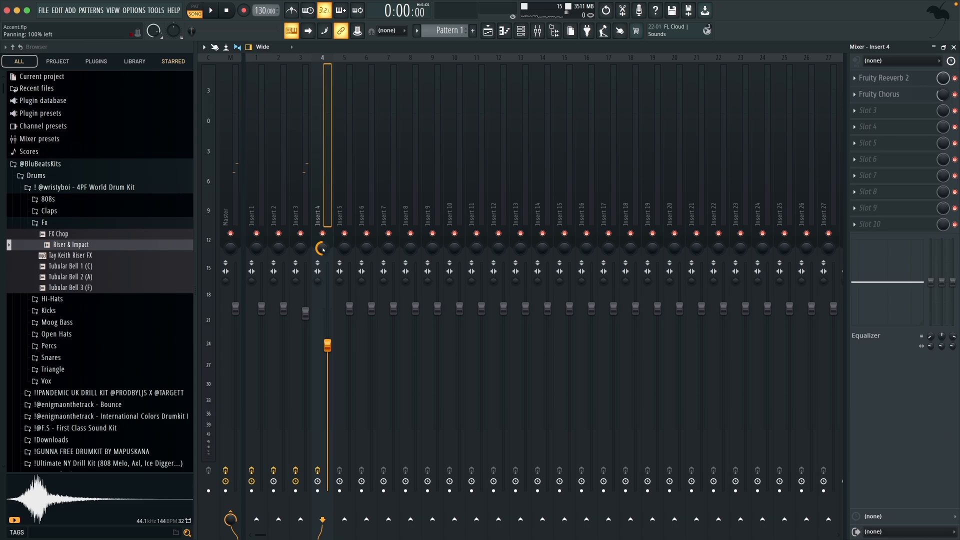
pyautogui.rightClick(323, 250)
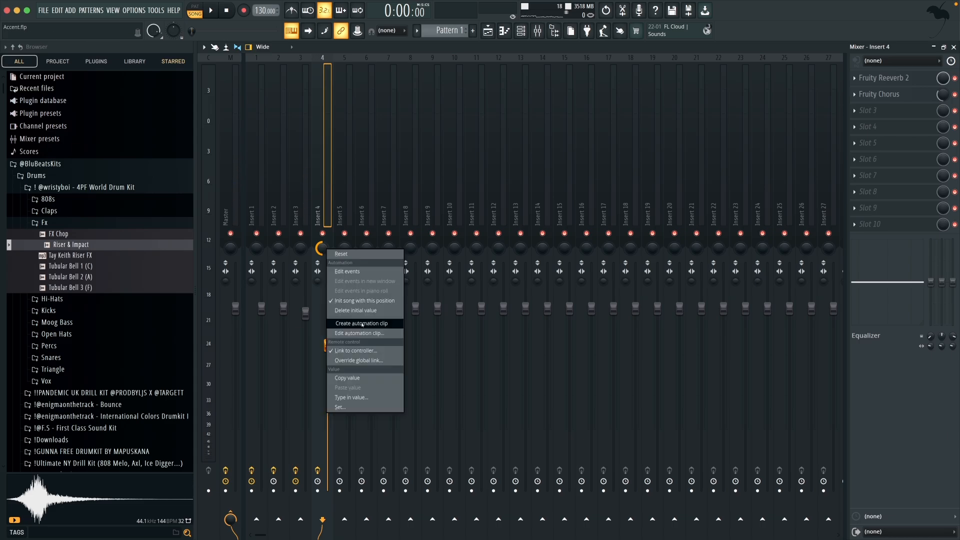
pyautogui.click(333, 326)
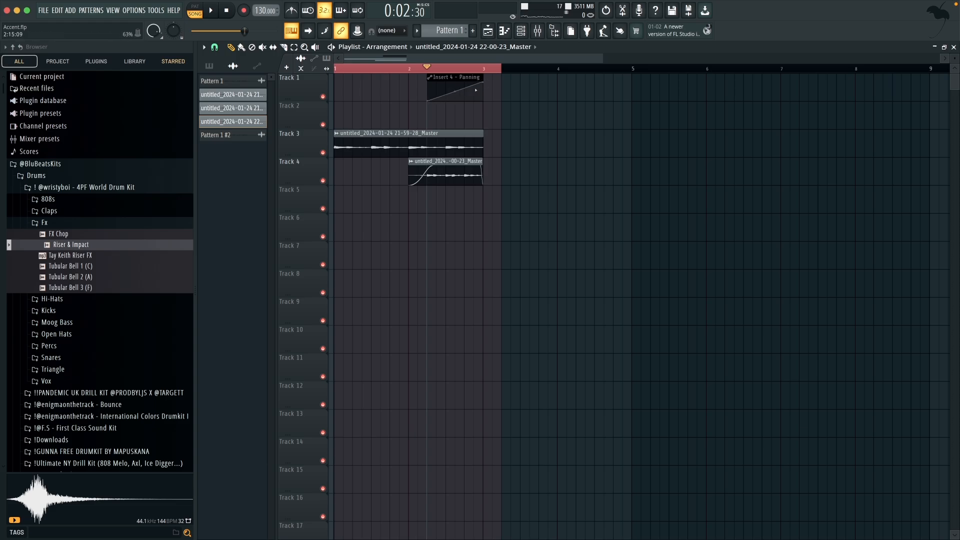
# Step: Play the arrangement from the start with the Insert 4 panning automation on Track 1 active
pyautogui.click(336, 68)
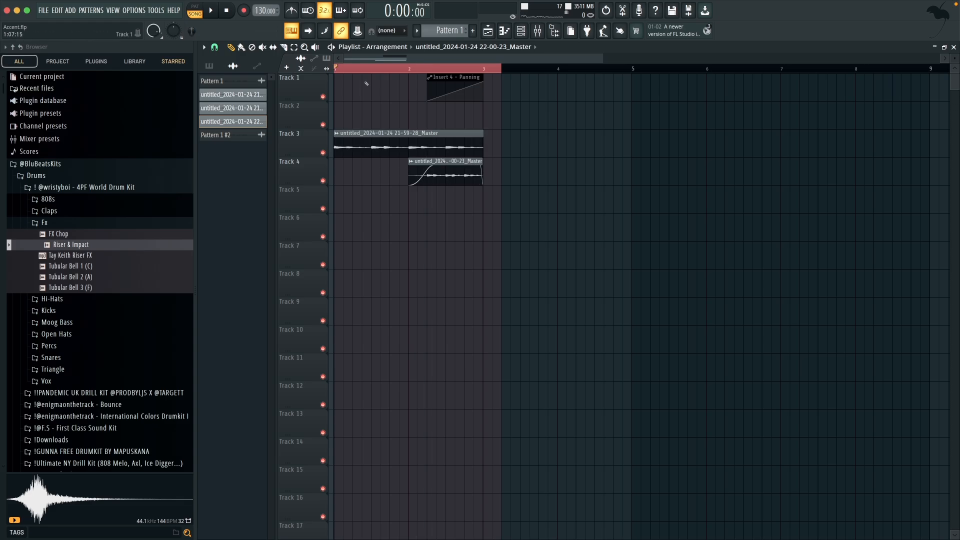
pyautogui.press('space')
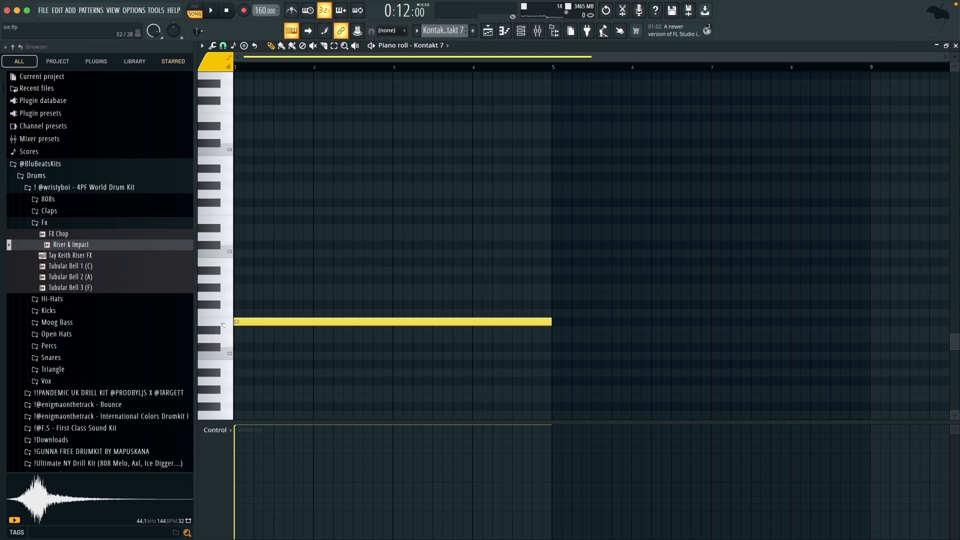
# Step: Show the playlist of the ice.flp project, extend the playback selection to span bars 9 to 49 and listen to it
pyautogui.press('F5')
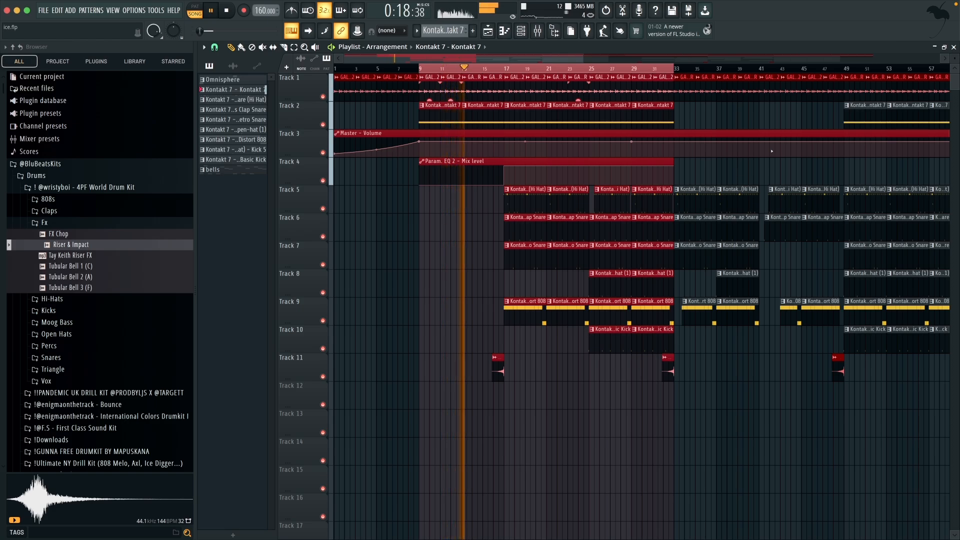
pyautogui.keyDown('ctrl'); pyautogui.keyDown('shift'); pyautogui.click(759, 72); pyautogui.keyUp('shift'); pyautogui.keyUp('ctrl')
pyautogui.keyDown('ctrl'); pyautogui.keyDown('shift'); pyautogui.click(843, 72); pyautogui.keyUp('shift'); pyautogui.keyUp('ctrl')
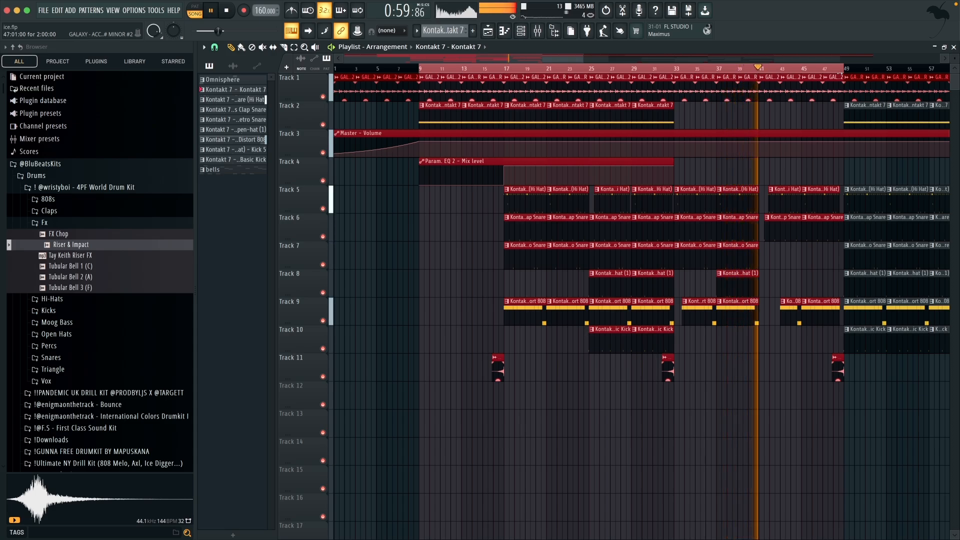
pyautogui.press('space')
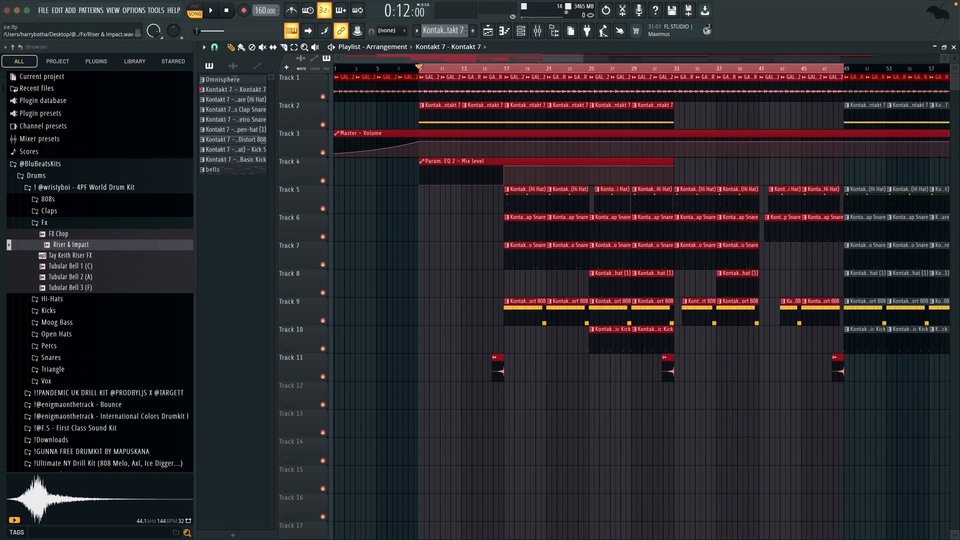